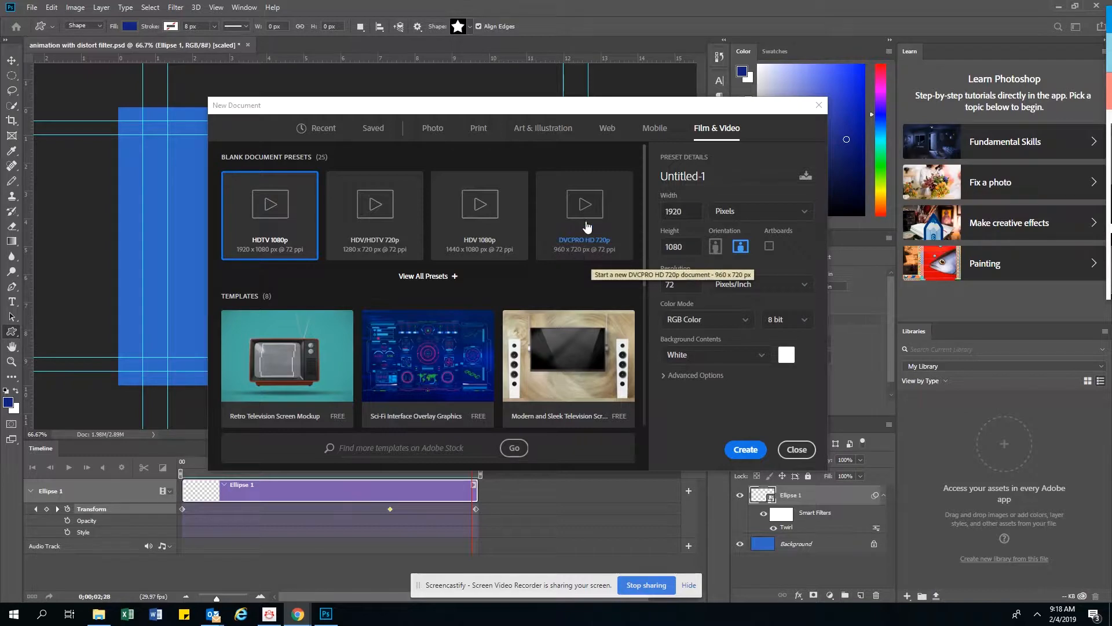
# Create a 960 x 720 px DVCPRO HD 720p film document named "animation with distort filter".
pyautogui.tripleClick(692, 175)
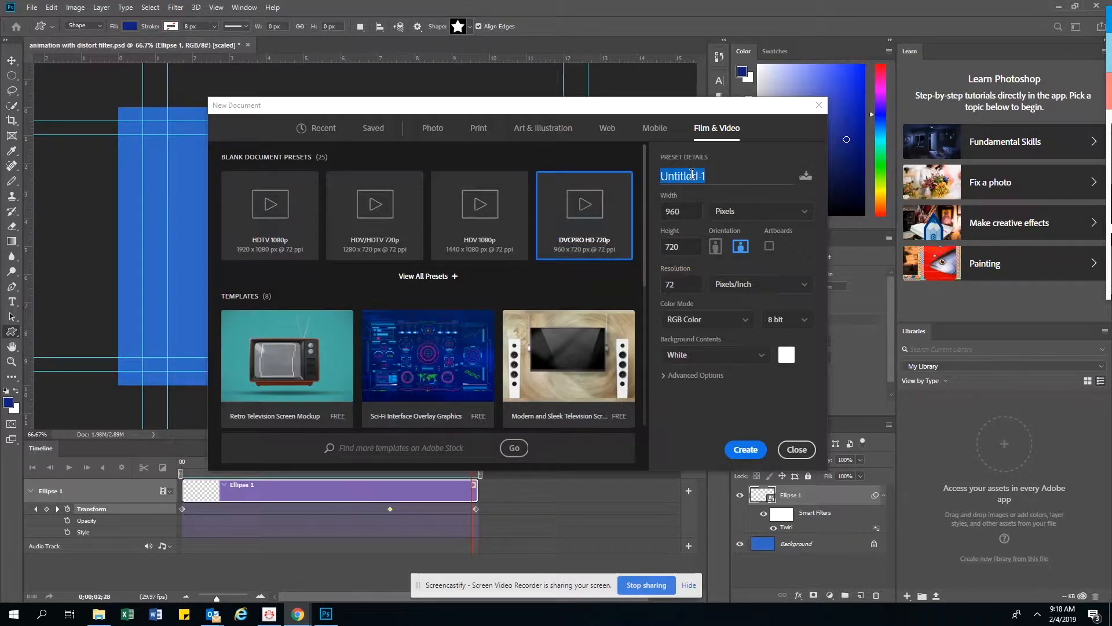
pyautogui.write('animation with distort filter')
pyautogui.click(755, 451)
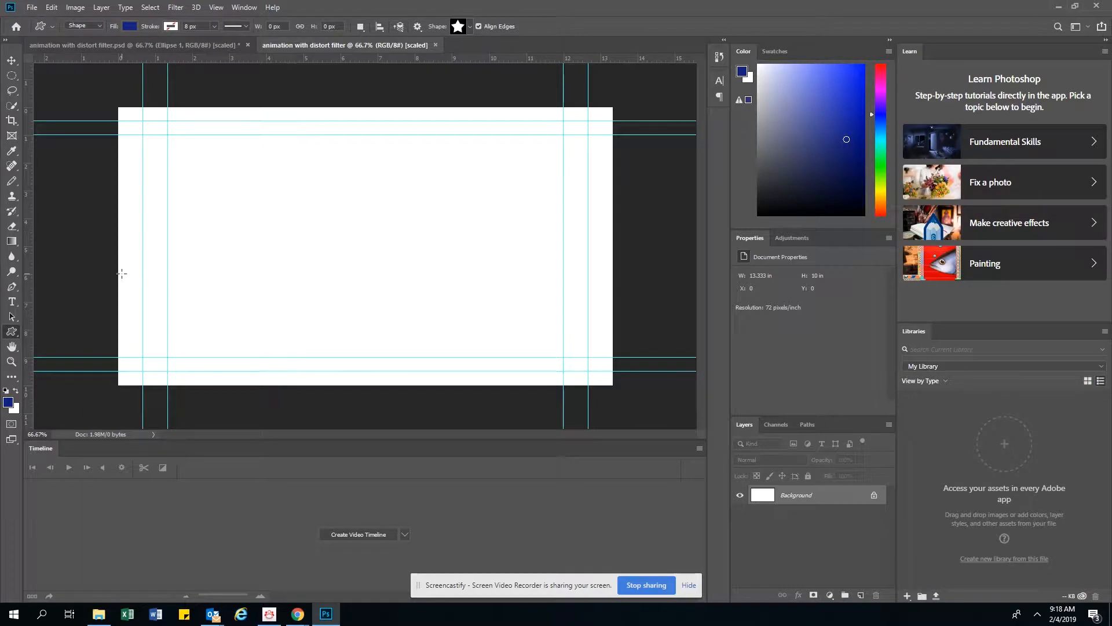
# Fill the white background with a medium blue custom color in Normal mode at 100% opacity.
pyautogui.click(51, 7)
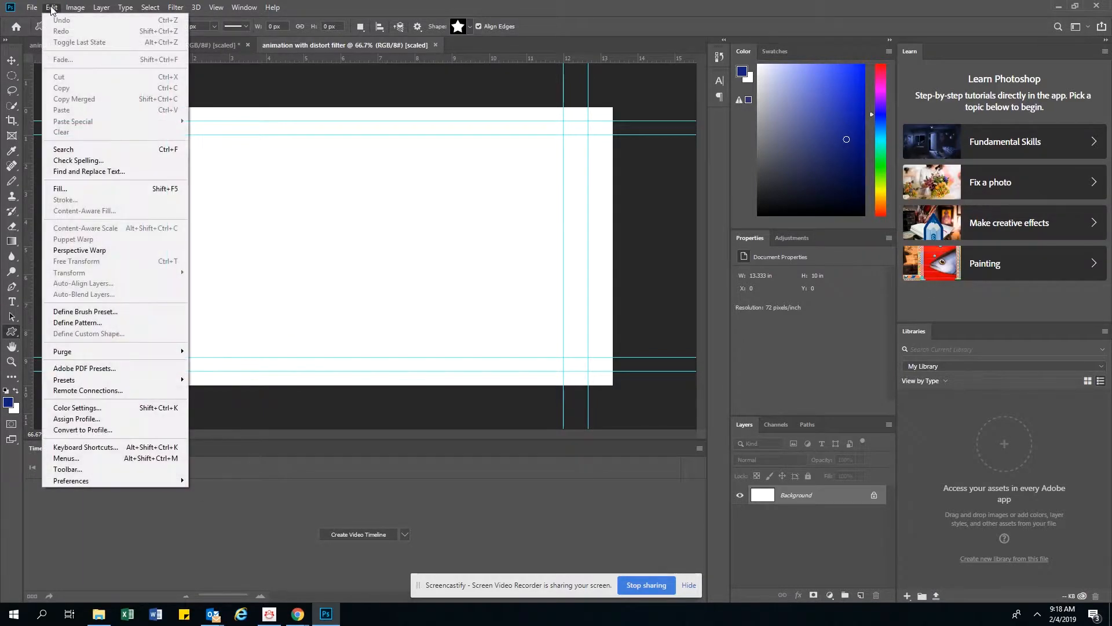
pyautogui.click(60, 188)
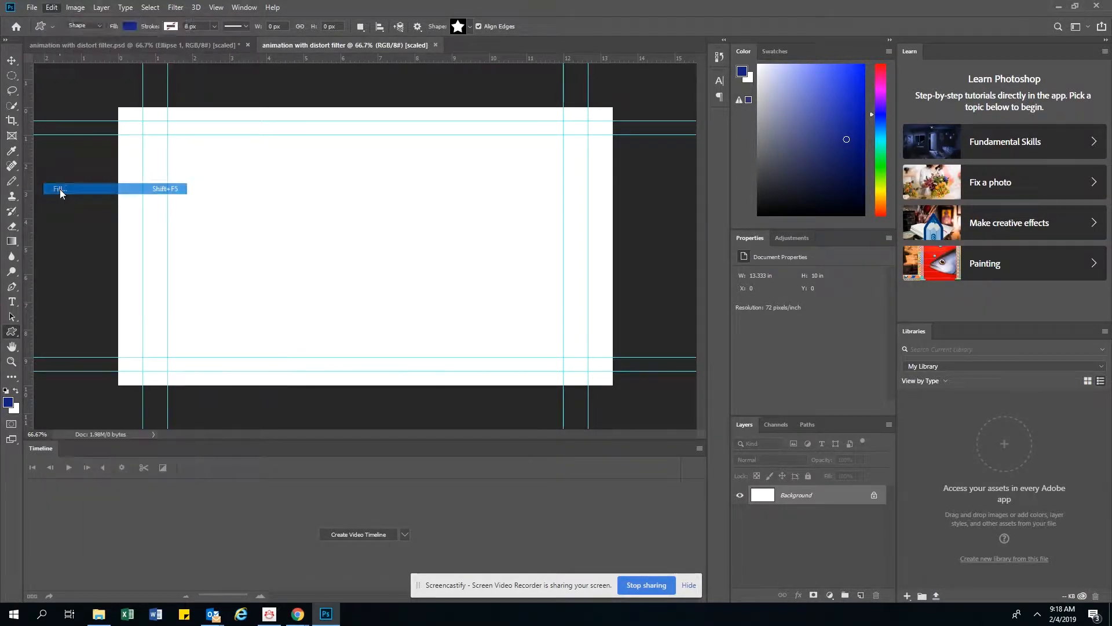
pyautogui.click(516, 335)
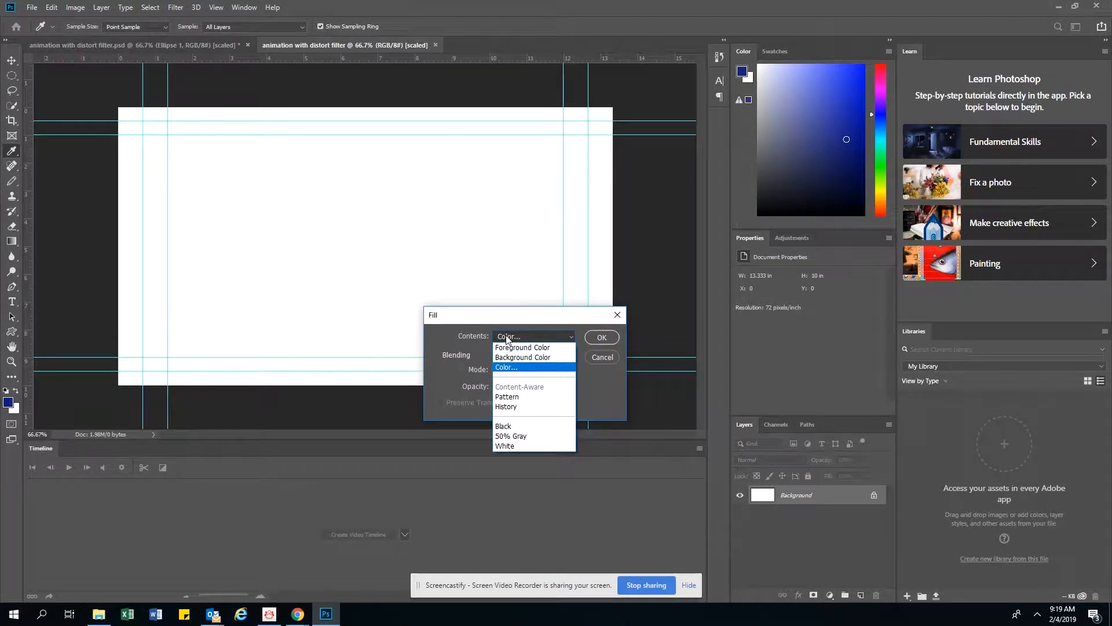
pyautogui.click(507, 366)
pyautogui.moveTo(536, 170)
pyautogui.mouseDown()
pyautogui.moveTo(540, 193)
pyautogui.moveTo(541, 168)
pyautogui.moveTo(528, 158)
pyautogui.moveTo(507, 178)
pyautogui.mouseUp()
pyautogui.click(663, 137)
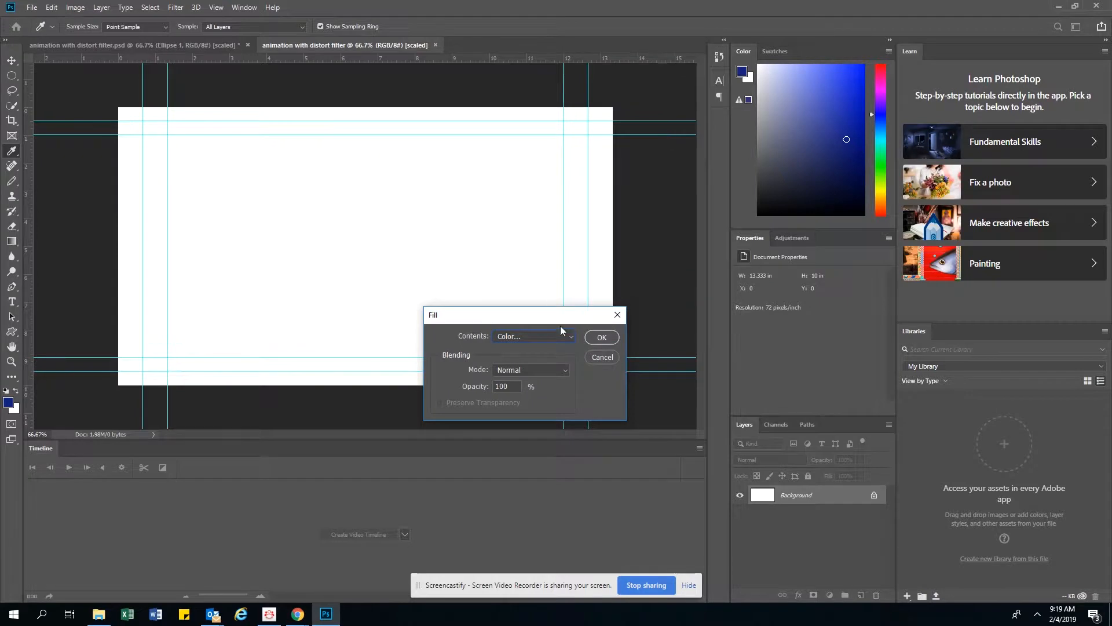
pyautogui.click(602, 338)
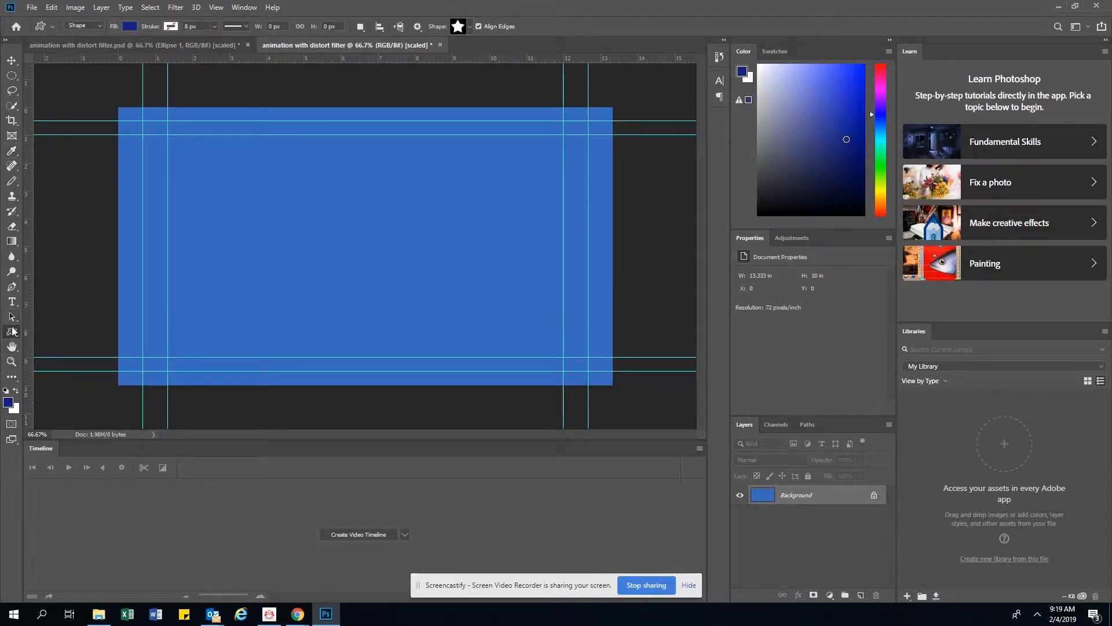
# Set the foreground color to dark blue #071172 and draw an ellipse about 196 x 248 px near the canvas's left edge.
pyautogui.rightClick(12, 335)
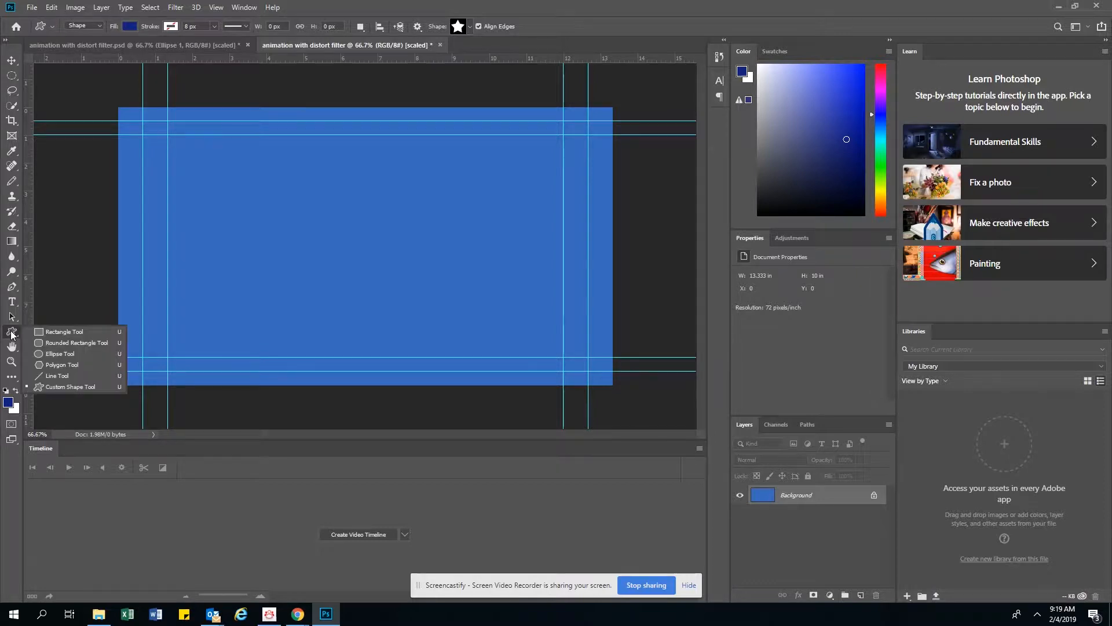
pyautogui.click(53, 354)
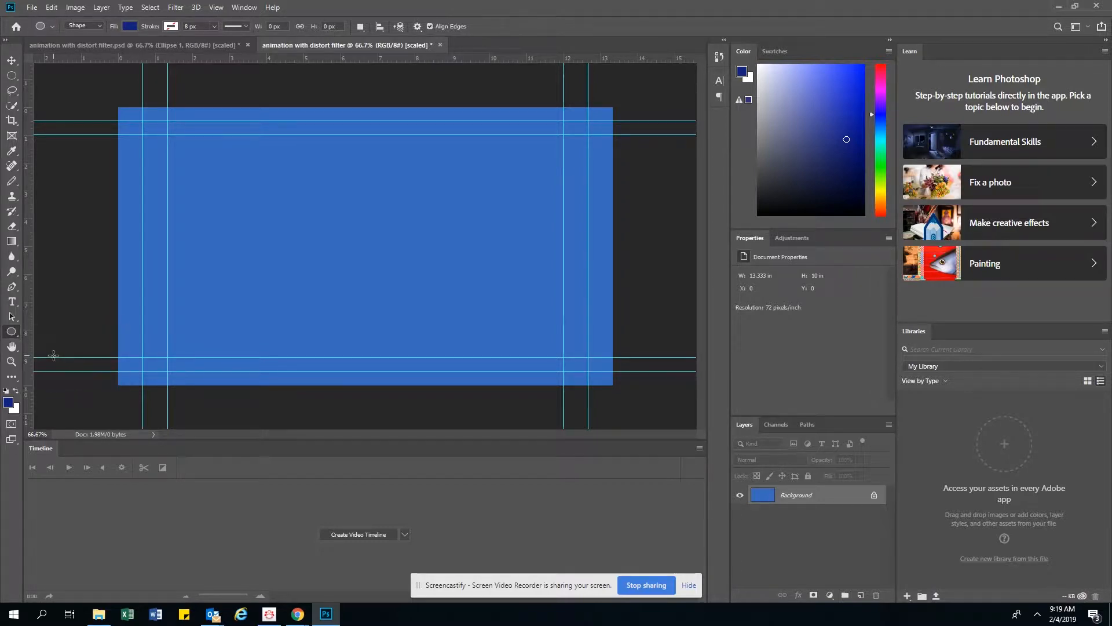
pyautogui.click(99, 26)
pyautogui.click(9, 402)
pyautogui.moveTo(538, 234); pyautogui.dragTo(542, 221)
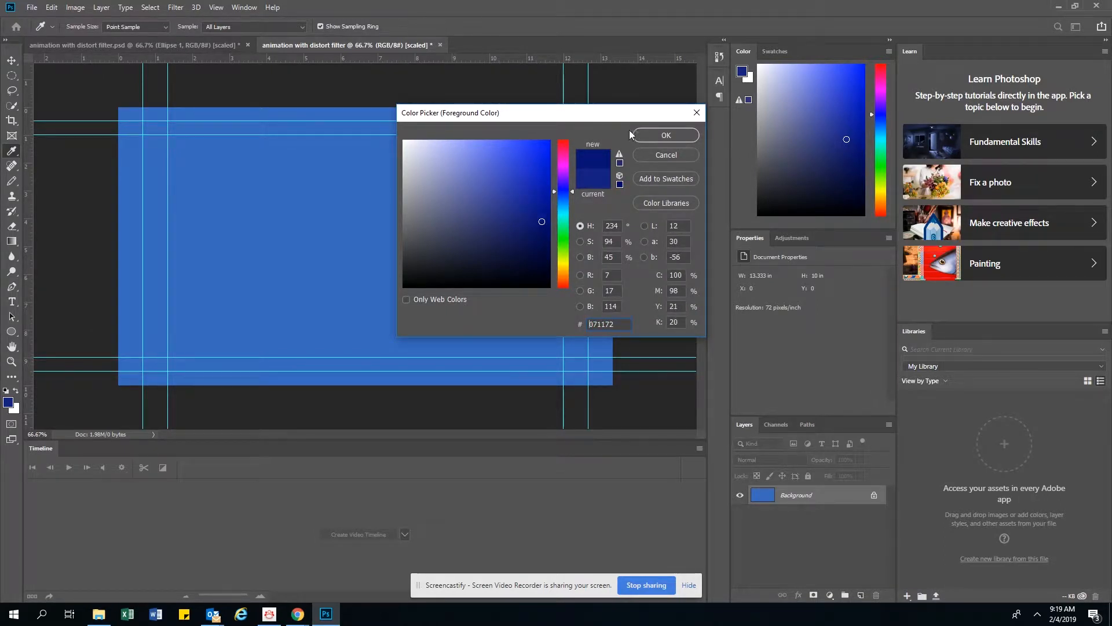
pyautogui.click(655, 137)
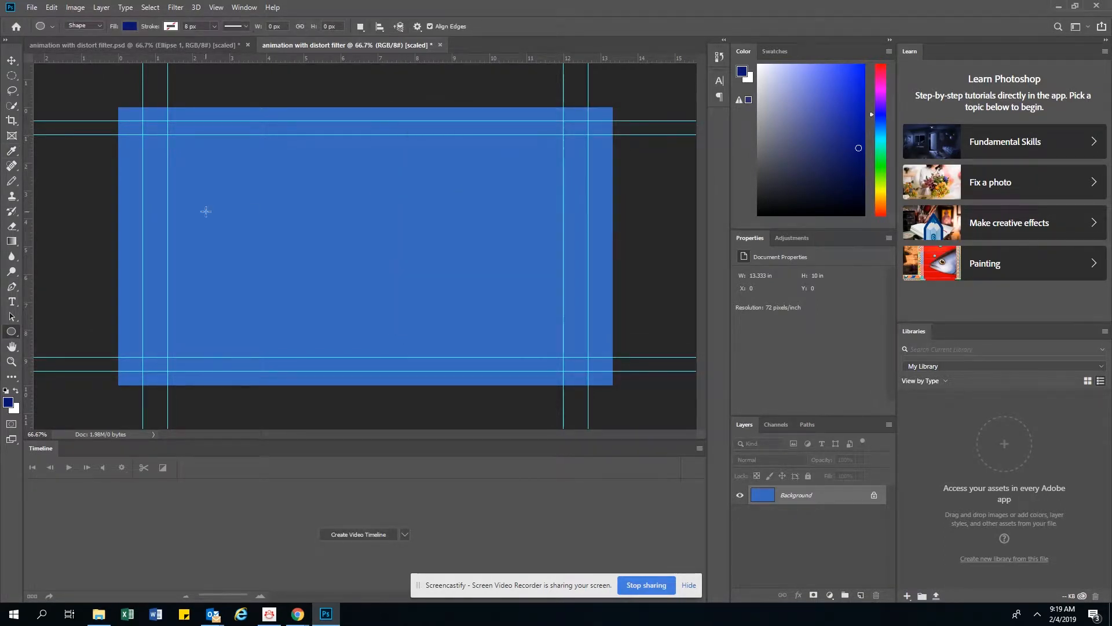
pyautogui.moveTo(129, 182); pyautogui.dragTo(229, 276)
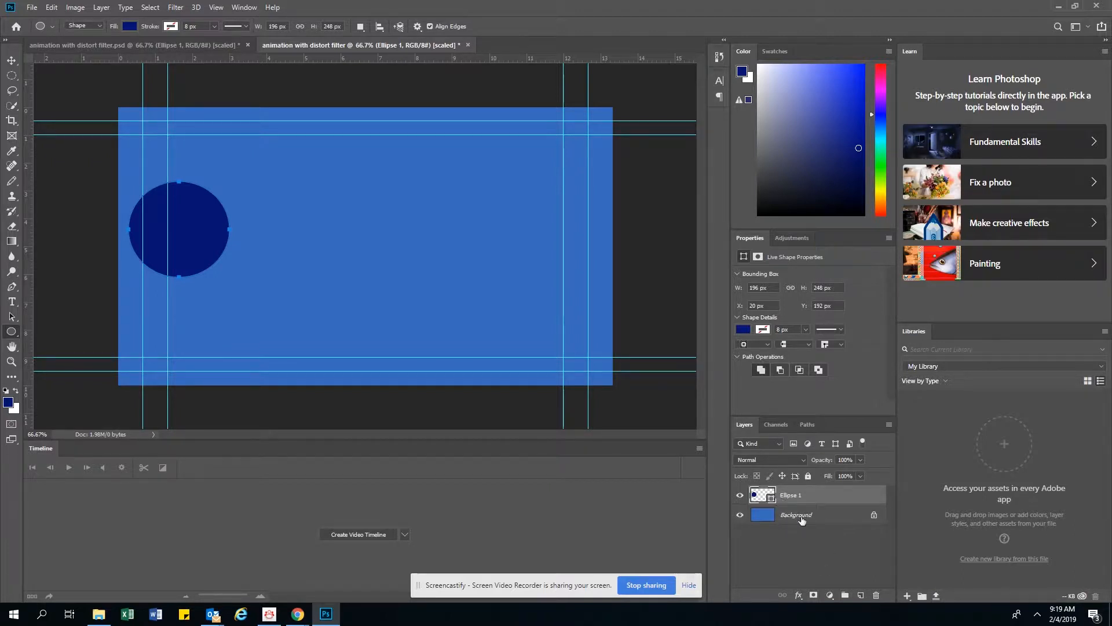
# Convert the ellipse shape layer to a smart object.
pyautogui.rightClick(827, 498)
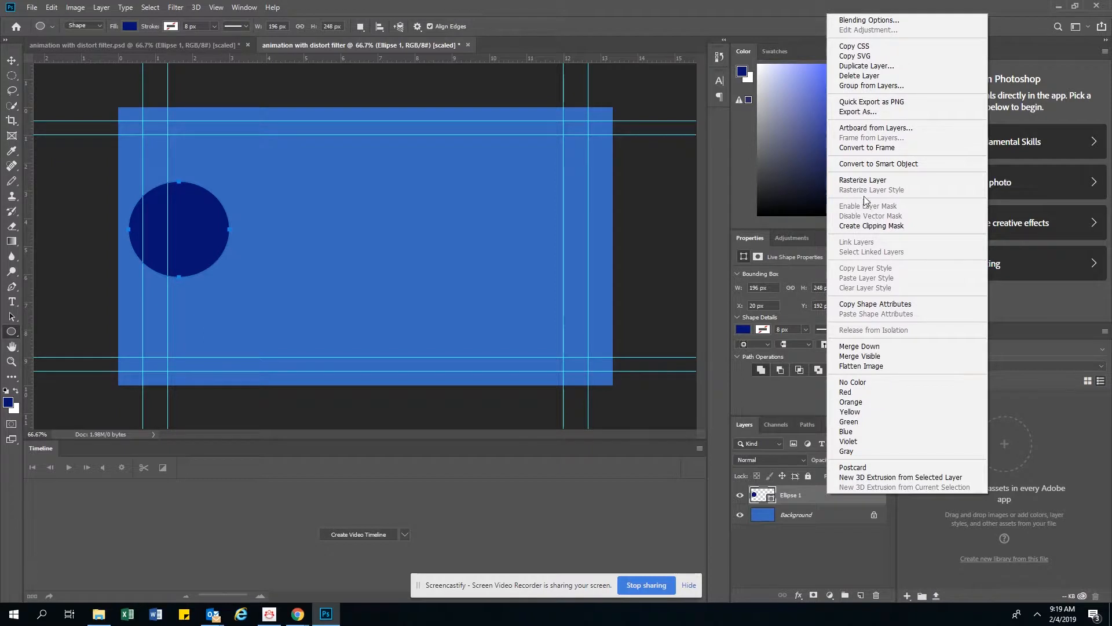
pyautogui.click(878, 164)
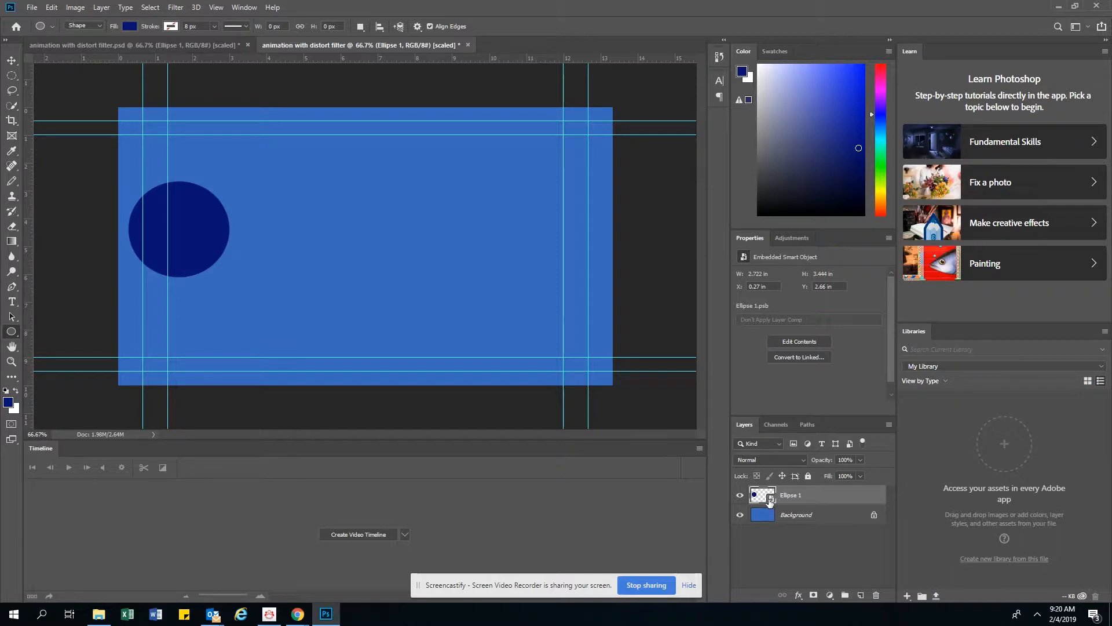
# Create a video timeline and trim the ellipse clip to end at about 3 seconds.
pyautogui.click(371, 534)
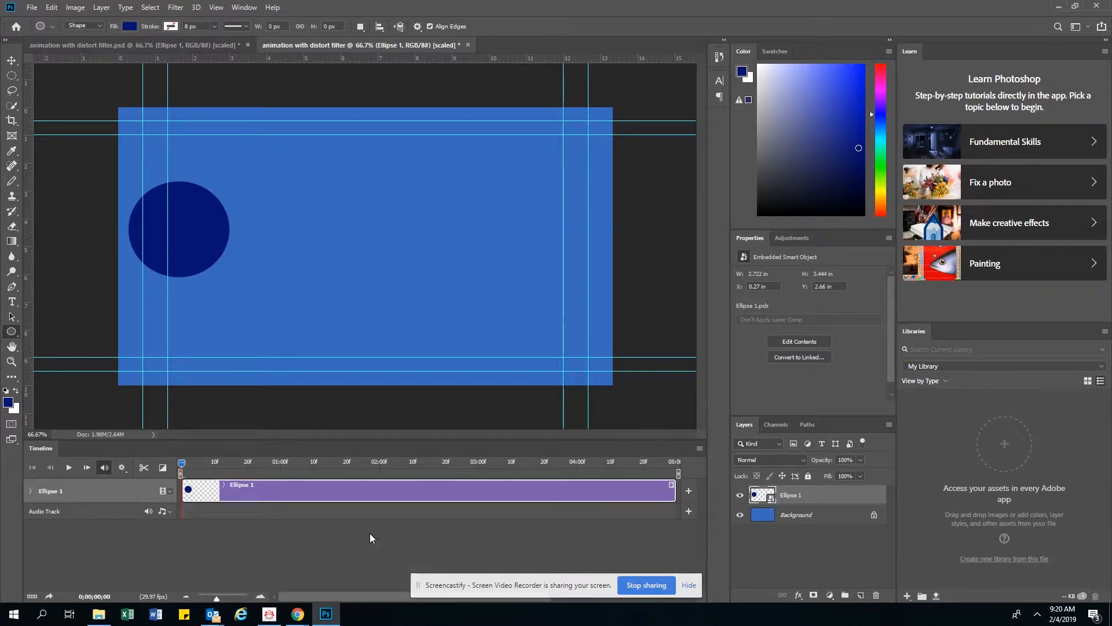
pyautogui.click(31, 490)
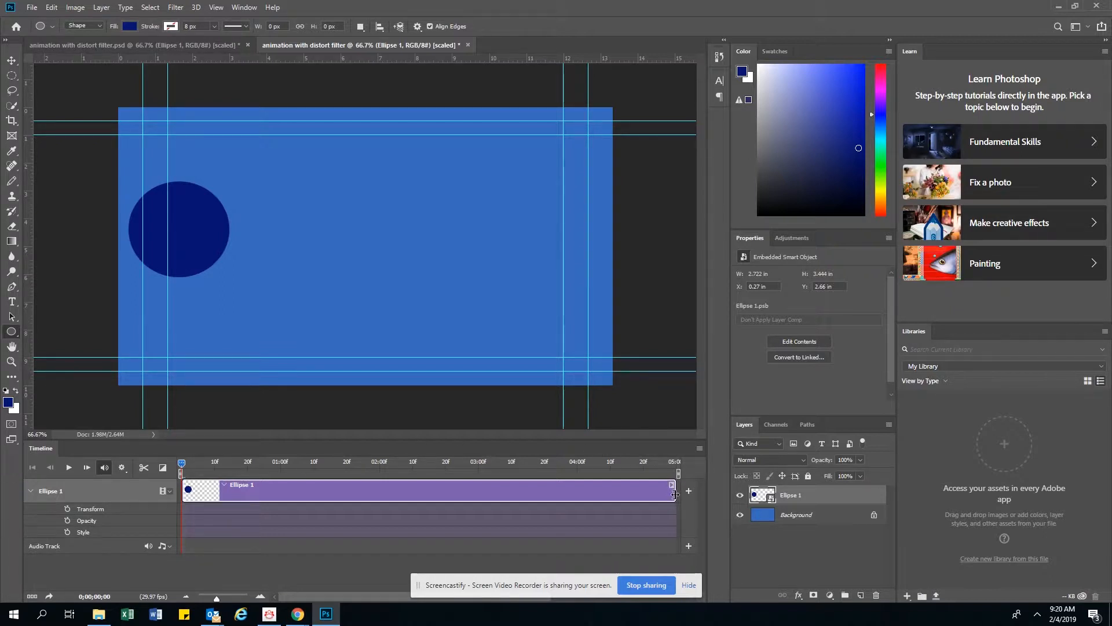
pyautogui.moveTo(675, 494); pyautogui.dragTo(480, 492)
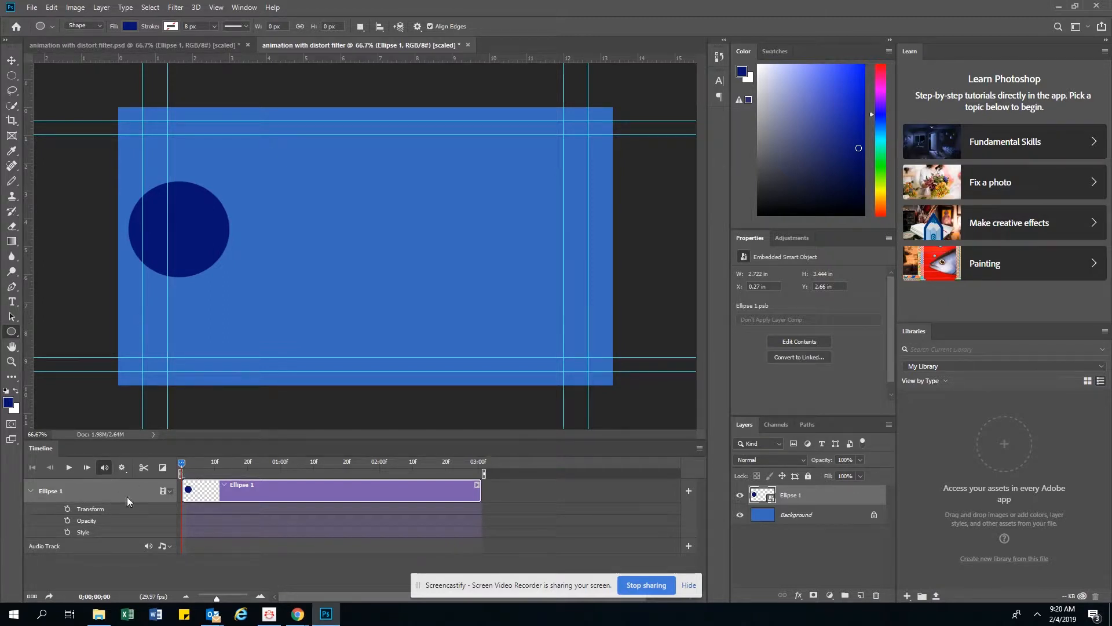
# Start Transform keyframing at frame 0 and move the circle partly off the canvas's left edge, at about X -1.88 in.
pyautogui.click(68, 508)
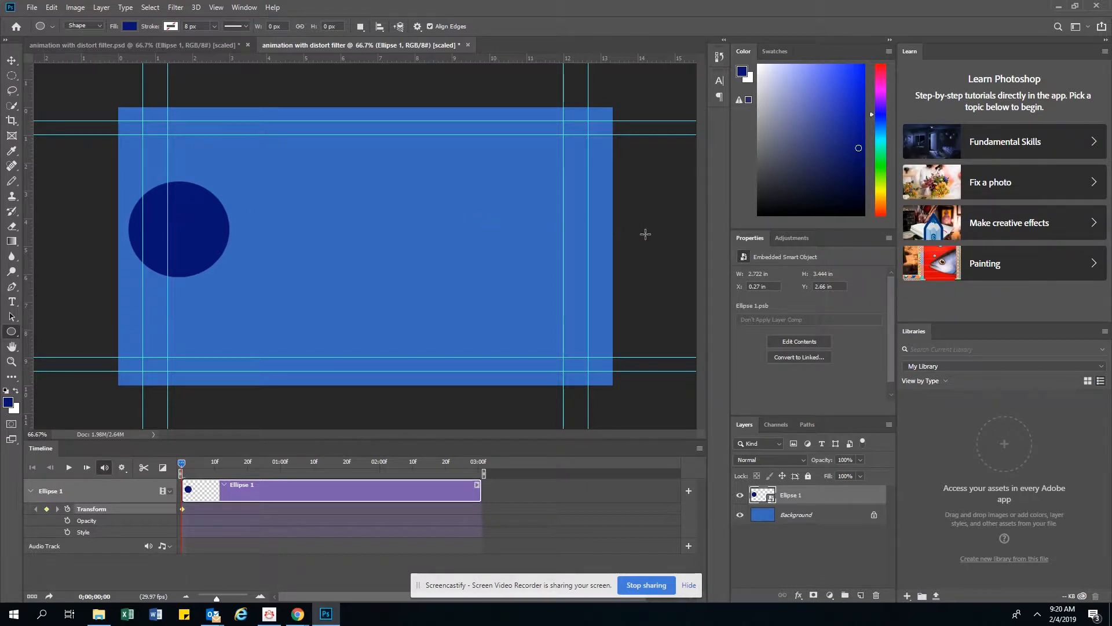
pyautogui.click(12, 60)
pyautogui.moveTo(204, 237); pyautogui.dragTo(124, 238)
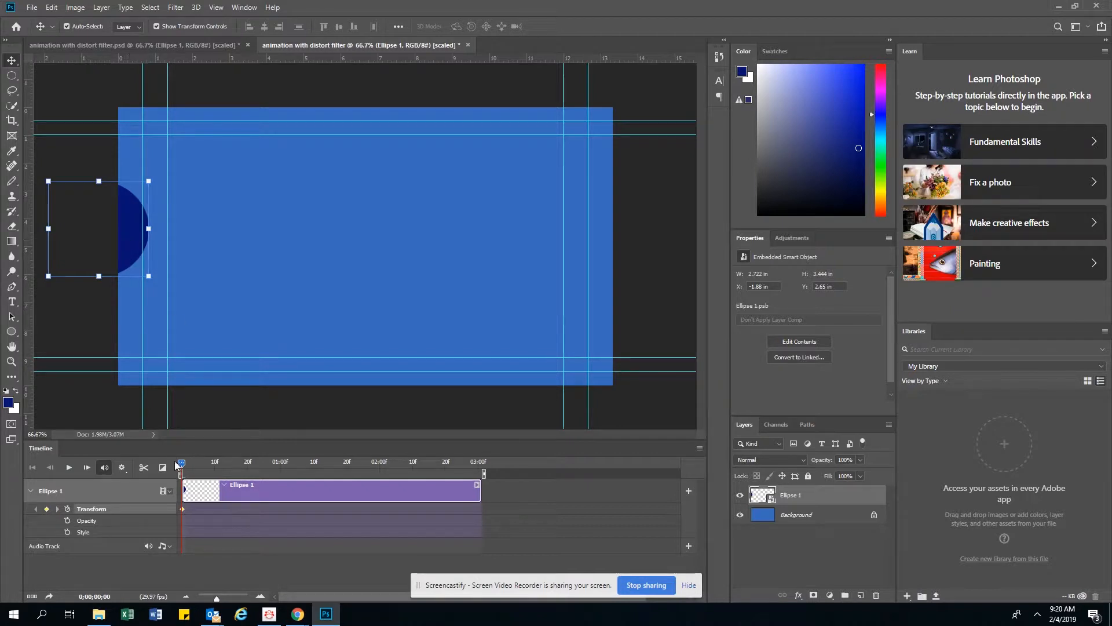
# At 0;00;03;00, move the circle partly past the canvas's right edge, to about X 12.58 in, to record an end keyframe.
pyautogui.moveTo(182, 466); pyautogui.dragTo(266, 467)
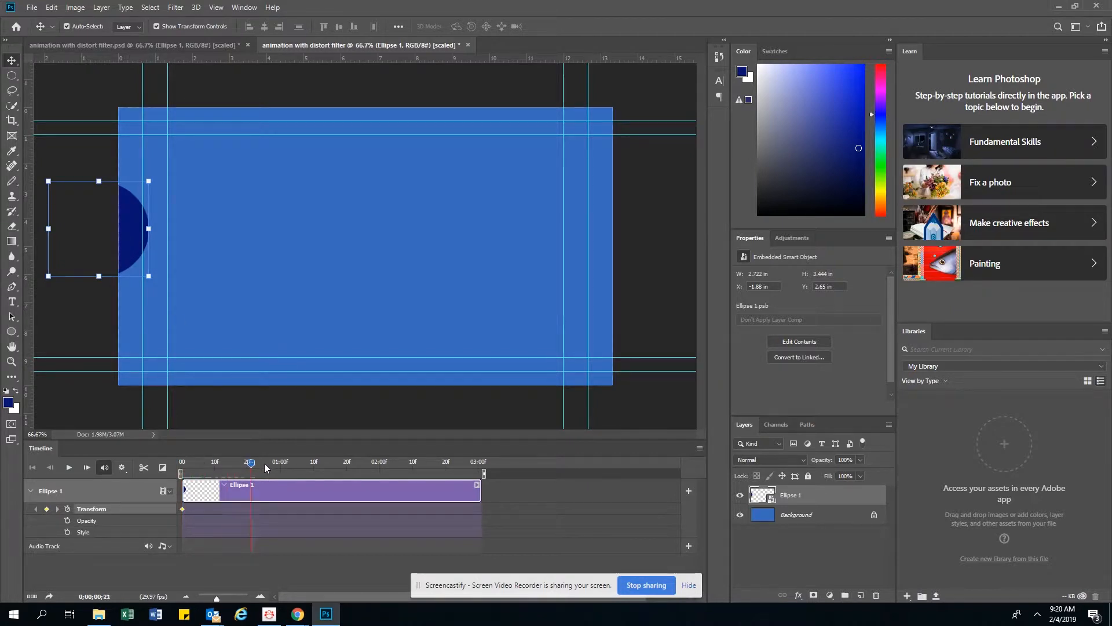
pyautogui.click(412, 467)
pyautogui.moveTo(487, 470)
pyautogui.mouseDown()
pyautogui.moveTo(384, 472)
pyautogui.moveTo(488, 475)
pyautogui.mouseUp()
pyautogui.moveTo(128, 220); pyautogui.dragTo(665, 219)
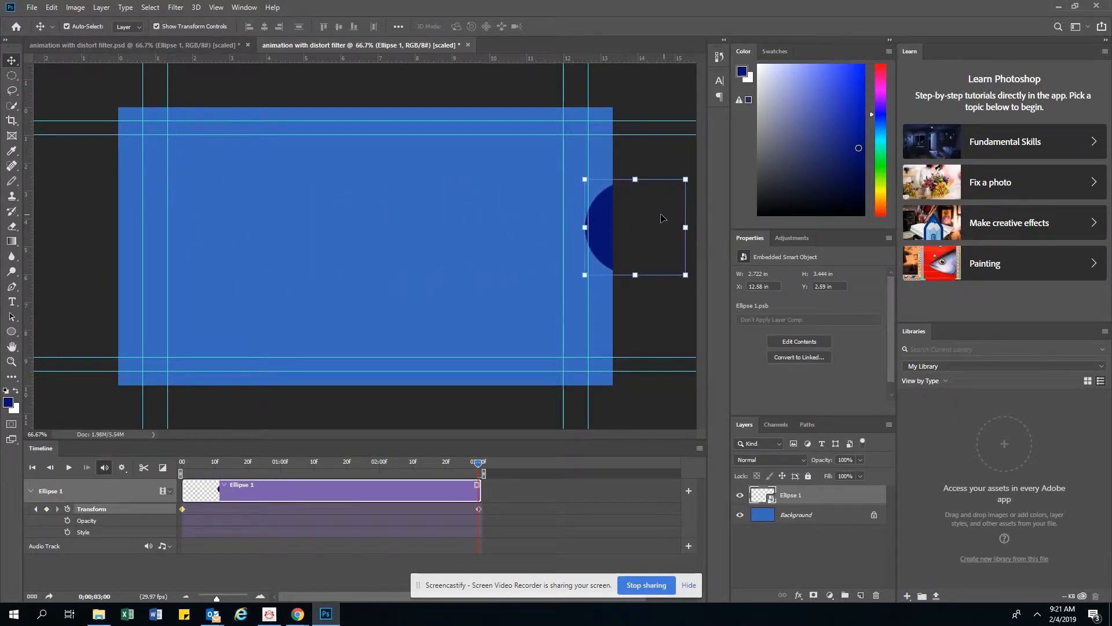
# At 0;00;01;15, apply the Twirl distort filter to the ellipse smart object with an angle of 999°.
pyautogui.moveTo(480, 464); pyautogui.dragTo(329, 470)
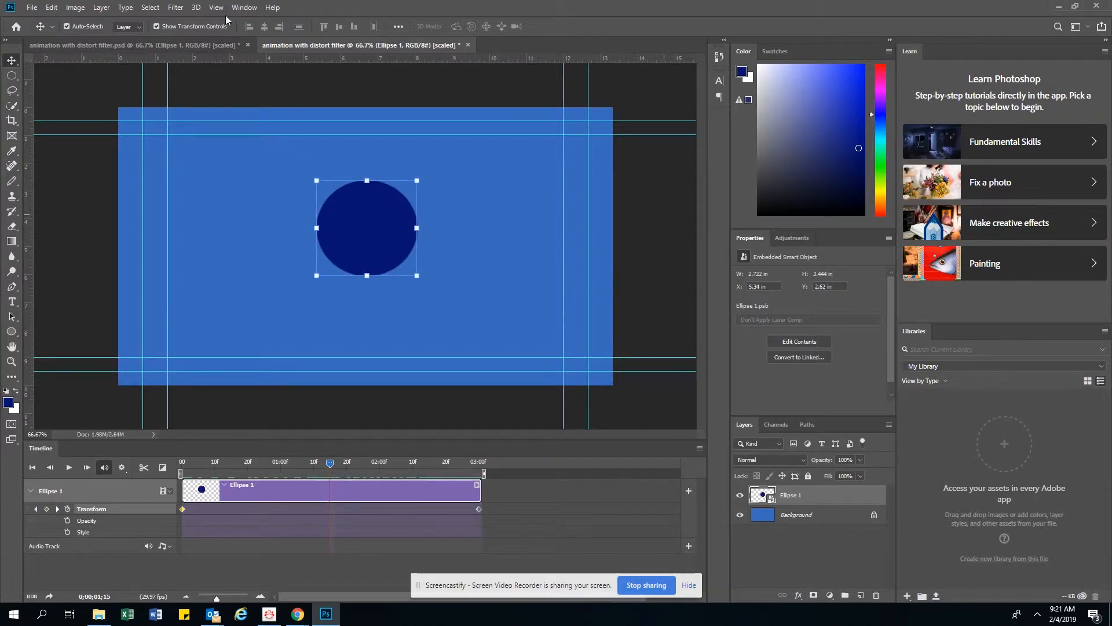
pyautogui.click(174, 8)
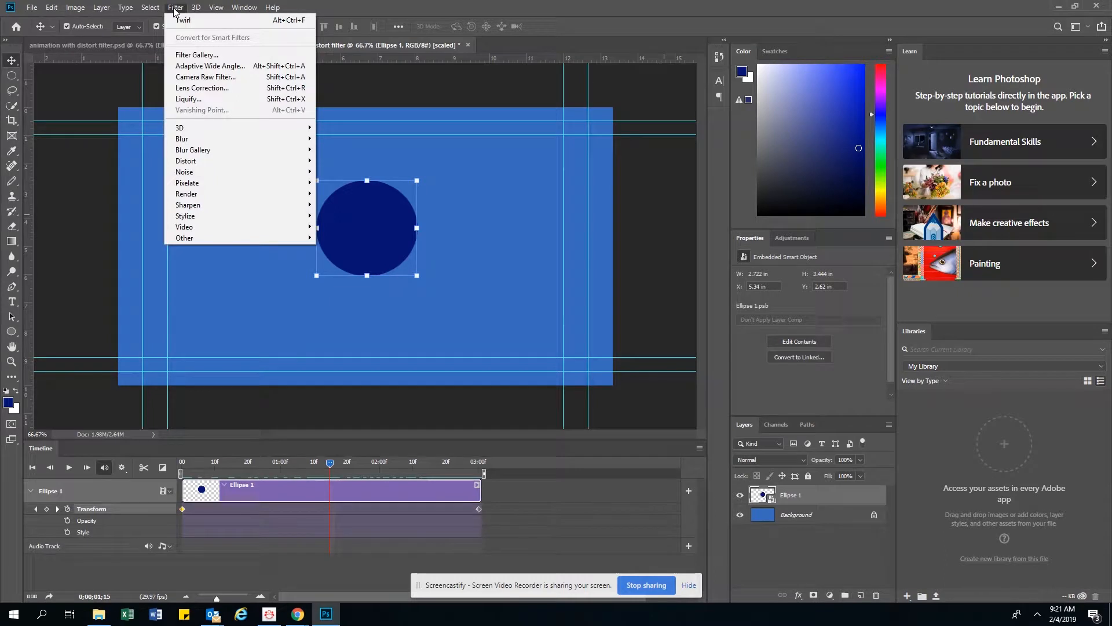
pyautogui.moveTo(182, 162)
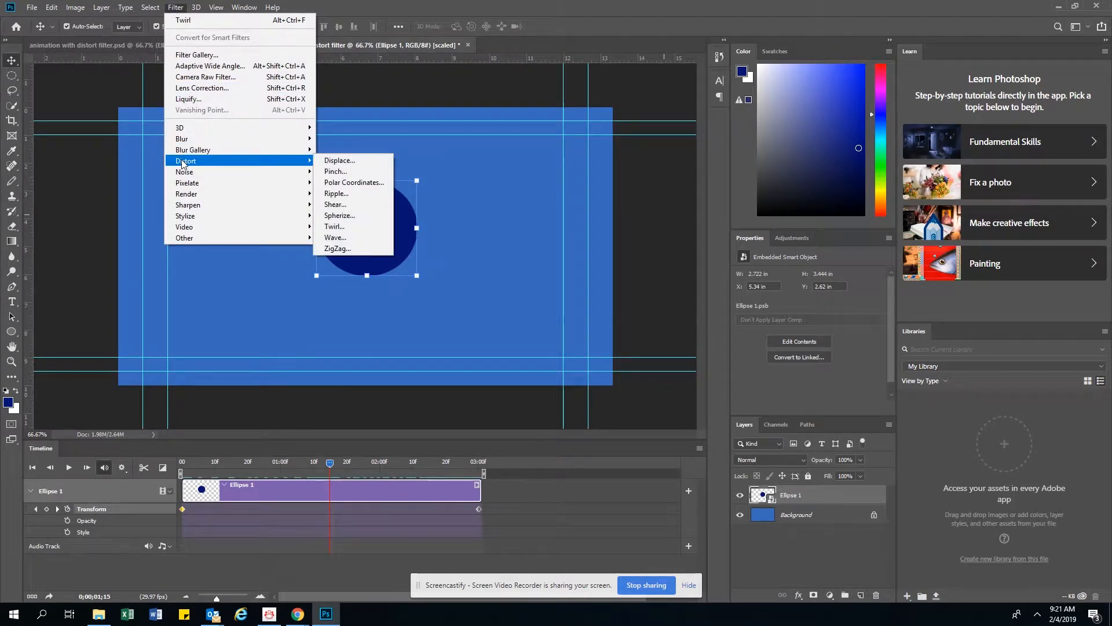
pyautogui.click(349, 227)
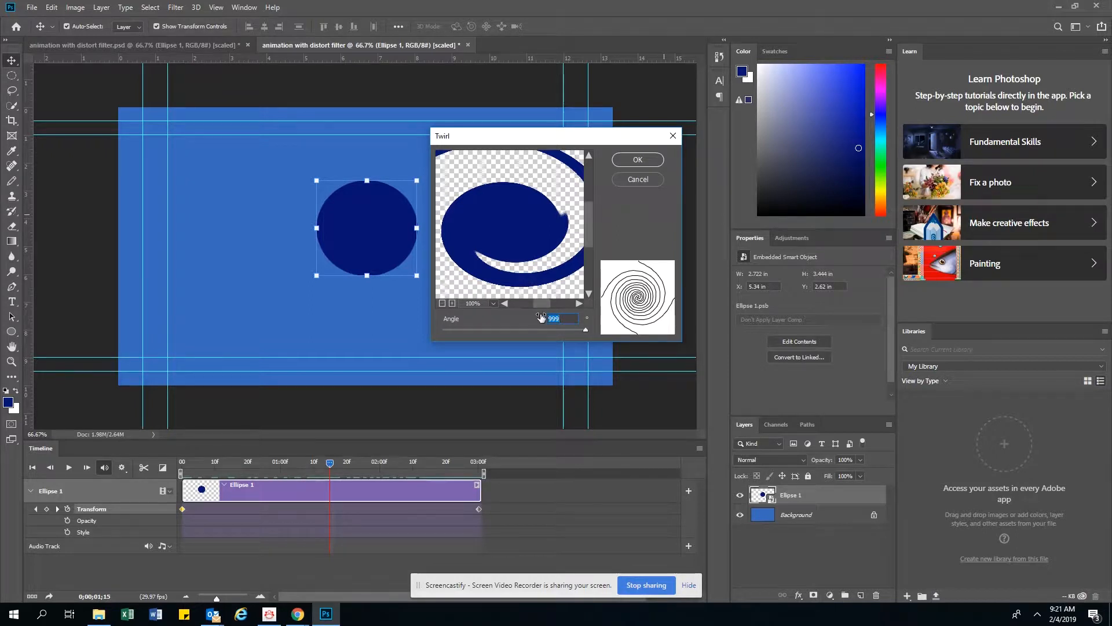
pyautogui.click(442, 303)
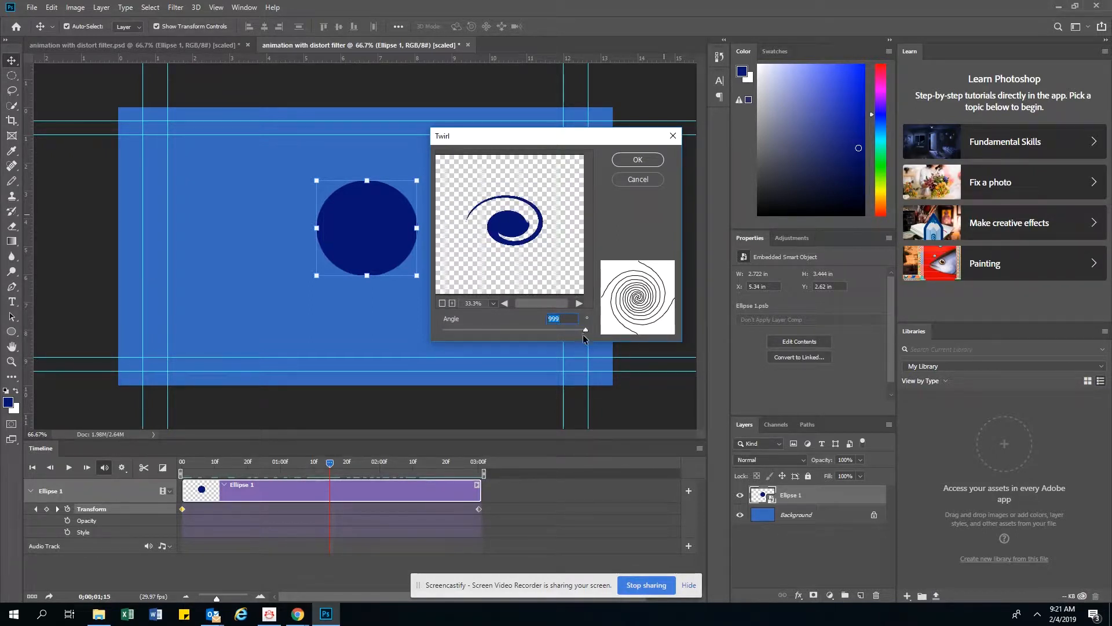
pyautogui.moveTo(585, 335); pyautogui.dragTo(523, 331)
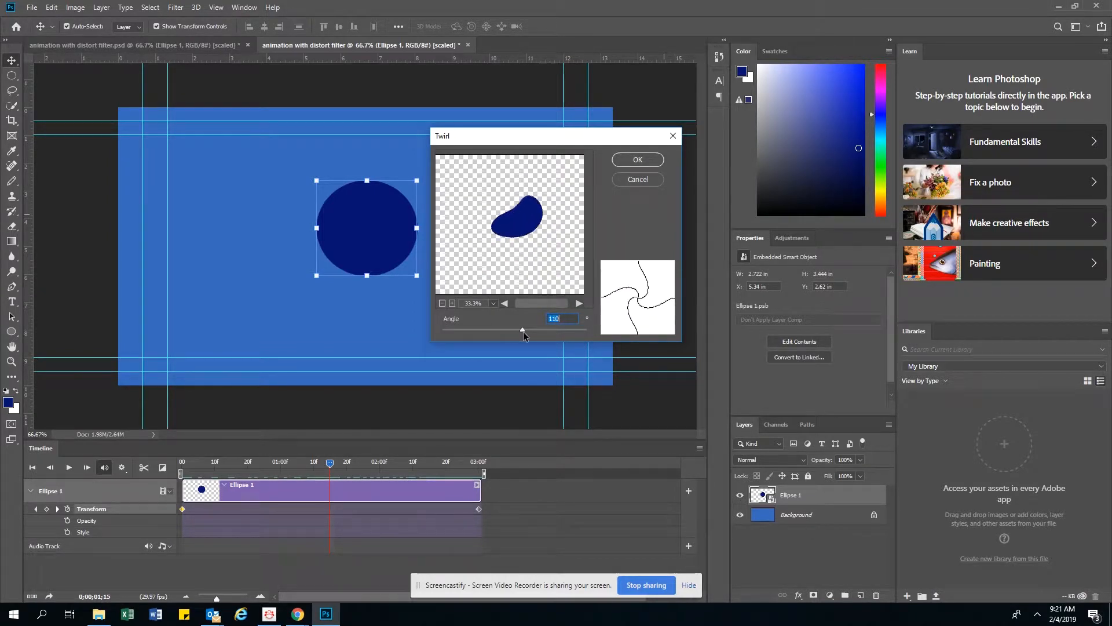
pyautogui.moveTo(523, 331); pyautogui.dragTo(608, 346)
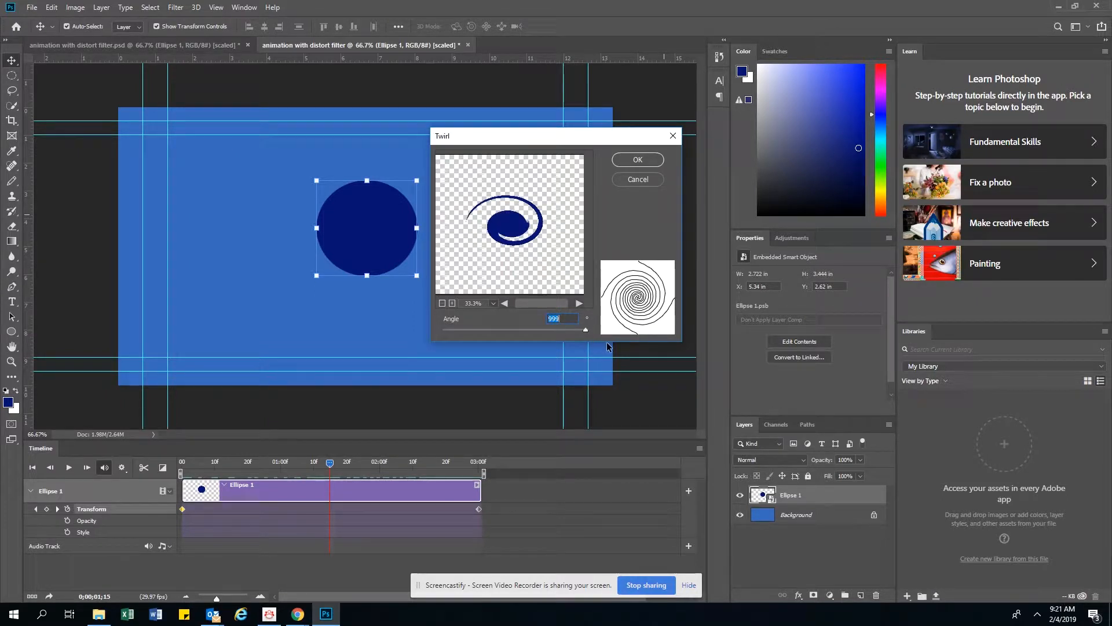
pyautogui.click(637, 160)
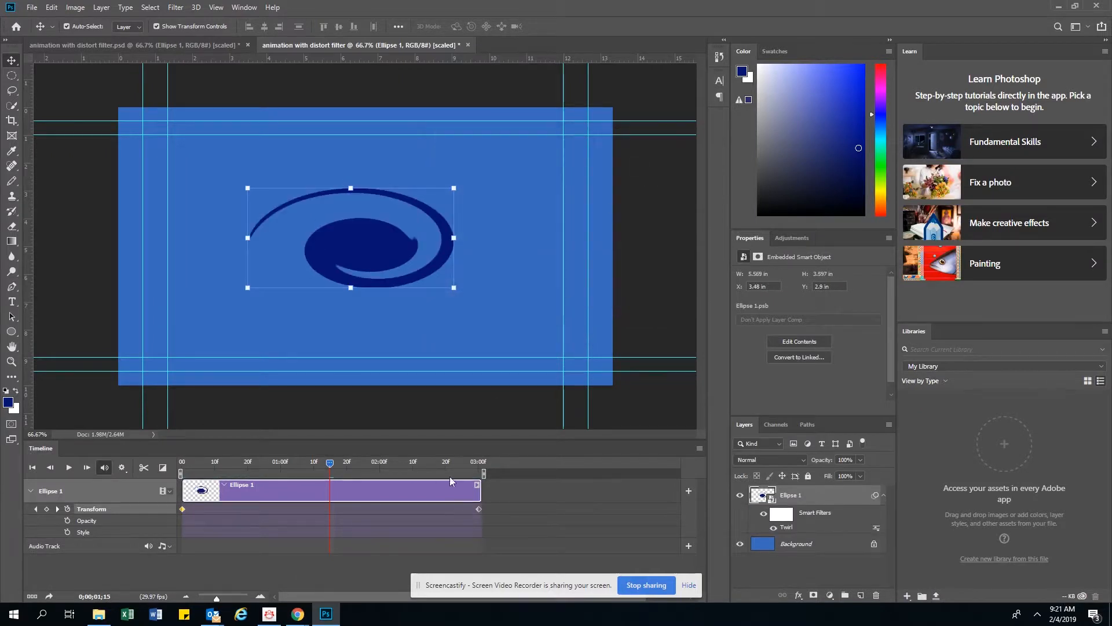
# Play the twirl animation from the beginning of the timeline.
pyautogui.moveTo(334, 470); pyautogui.dragTo(162, 462)
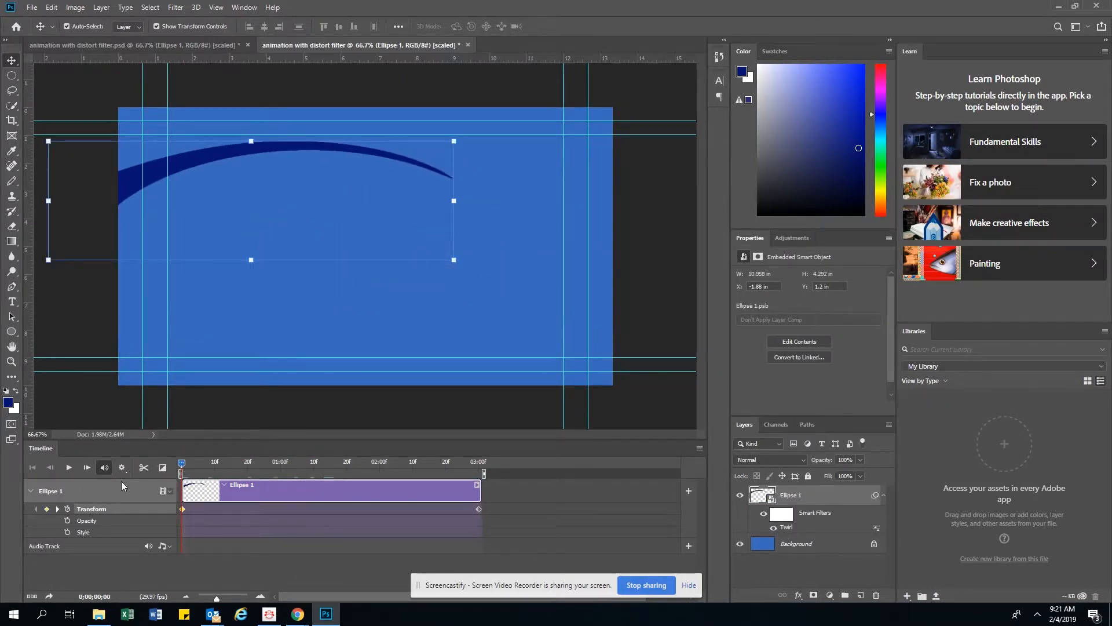
pyautogui.click(69, 467)
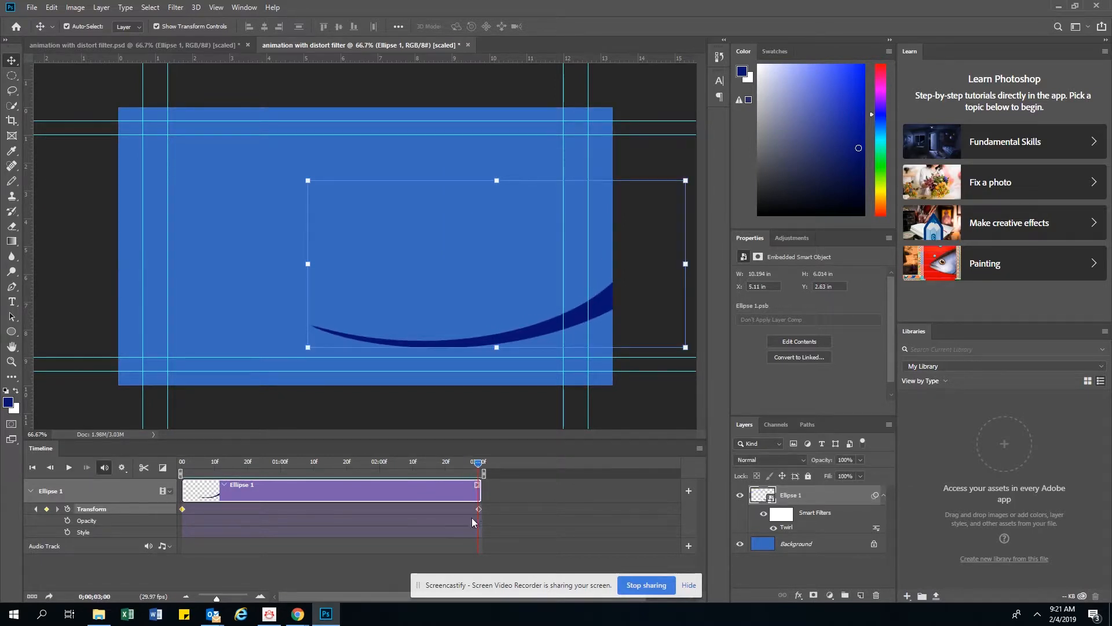
# Move the ellipse's end Transform keyframe back to about the 2-second mark and check the animation around it.
pyautogui.moveTo(478, 509); pyautogui.dragTo(383, 509)
pyautogui.click(472, 462)
pyautogui.moveTo(462, 465); pyautogui.dragTo(383, 463)
# At 0;00;03;00, scale the ellipse down to about 66% width and 49% height toward its upper-right corner, recording a new Transform keyframe.
pyautogui.moveTo(382, 467); pyautogui.dragTo(474, 463)
pyautogui.click(310, 347)
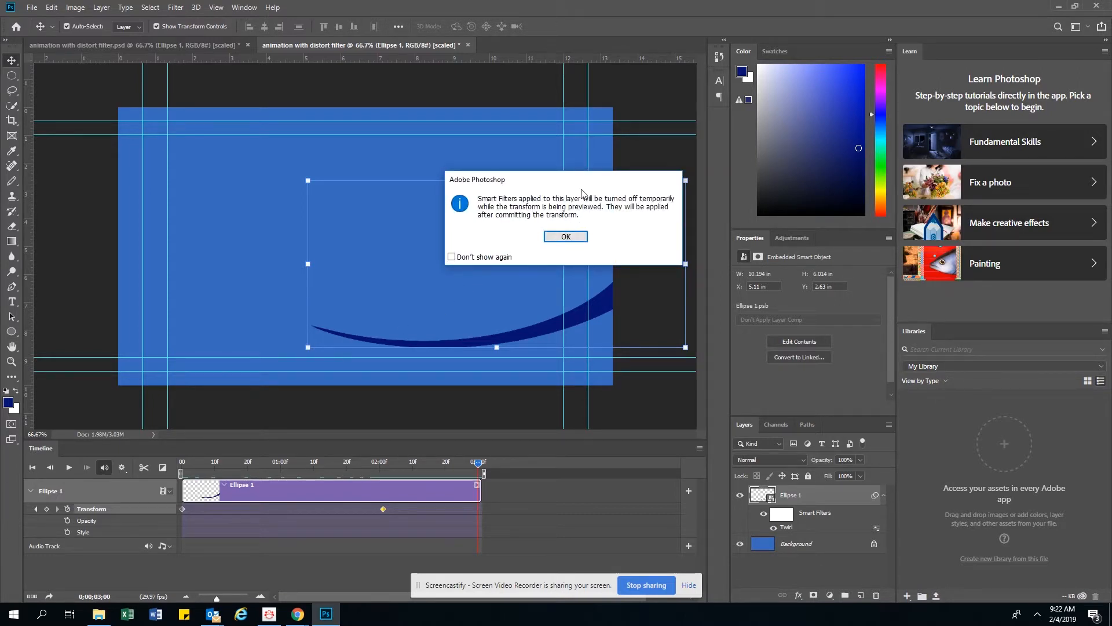
pyautogui.click(566, 237)
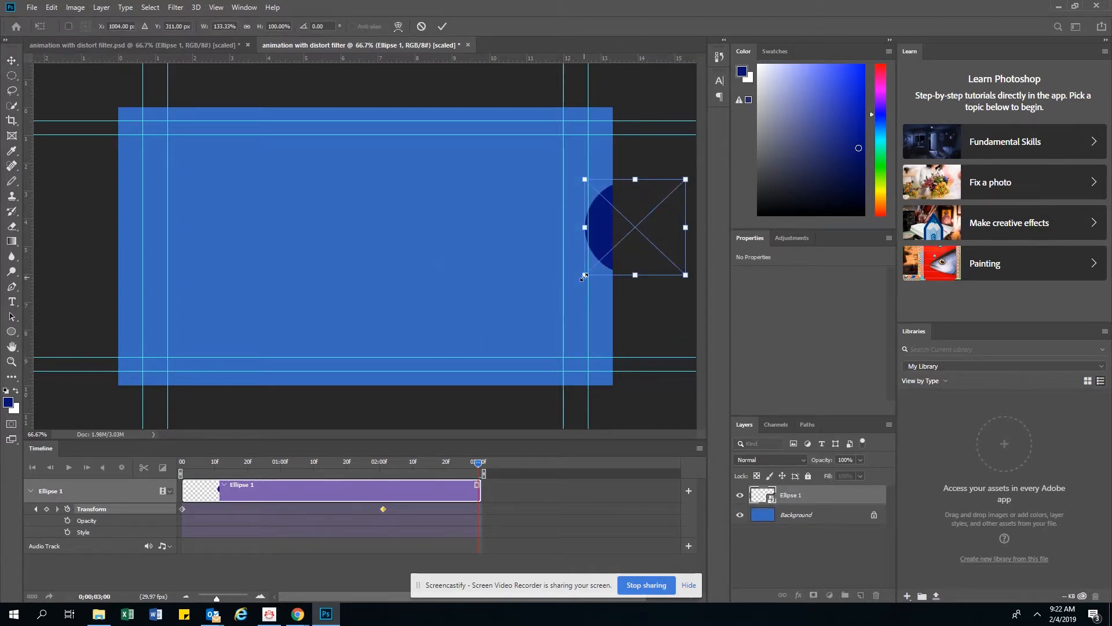
pyautogui.moveTo(584, 276); pyautogui.dragTo(654, 240)
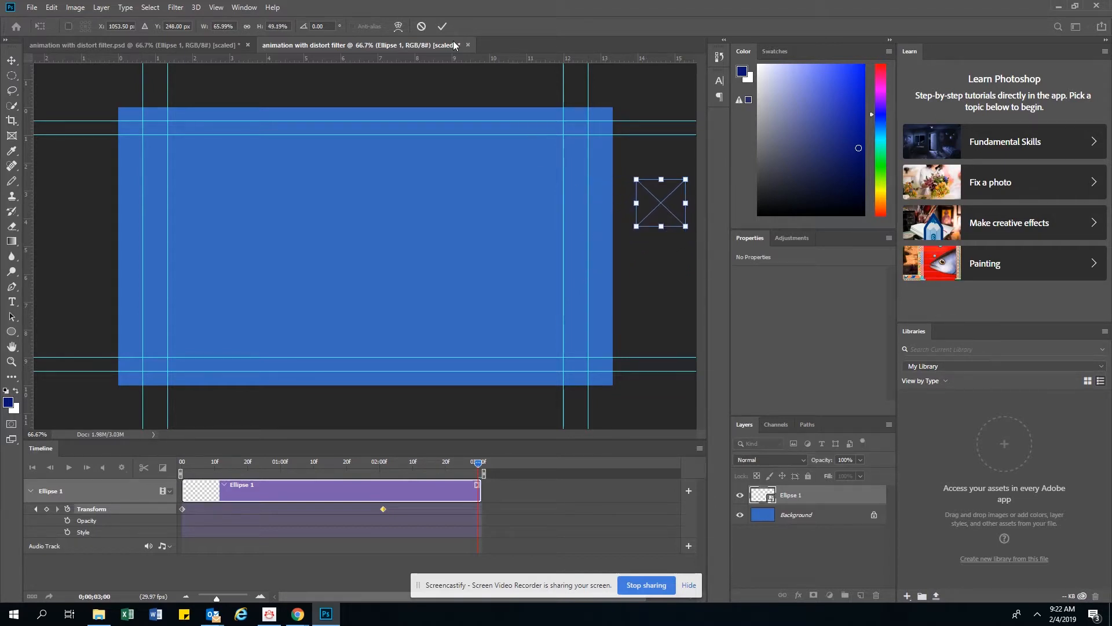
pyautogui.click(442, 26)
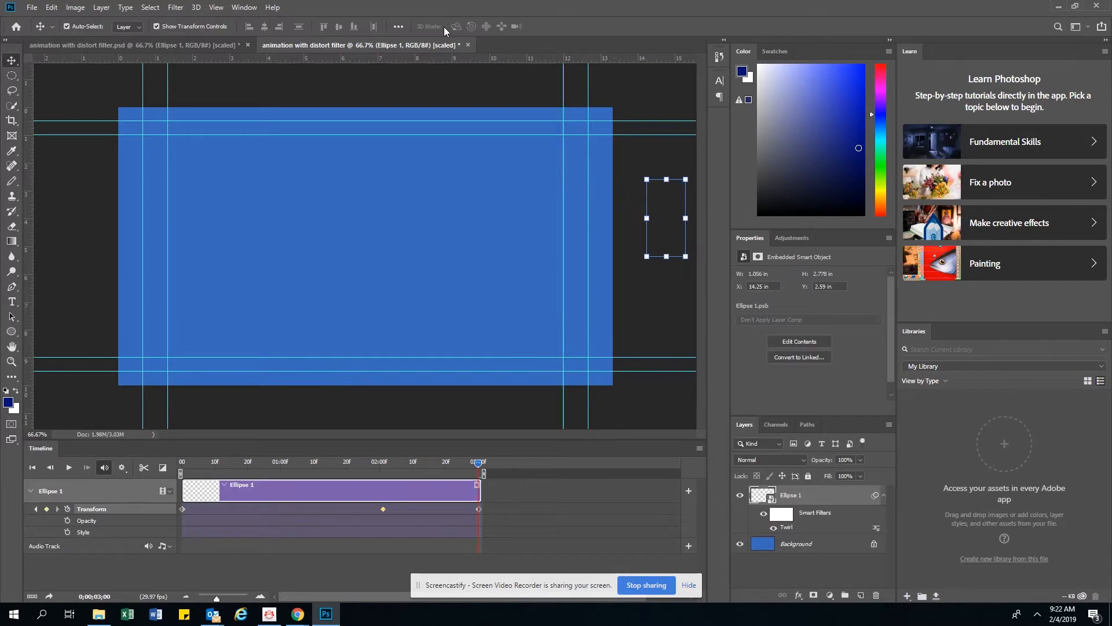
# Return the playhead to the start of the timeline and play the animation with its shrinking exit.
pyautogui.moveTo(477, 464); pyautogui.dragTo(24, 472)
pyautogui.click(69, 467)
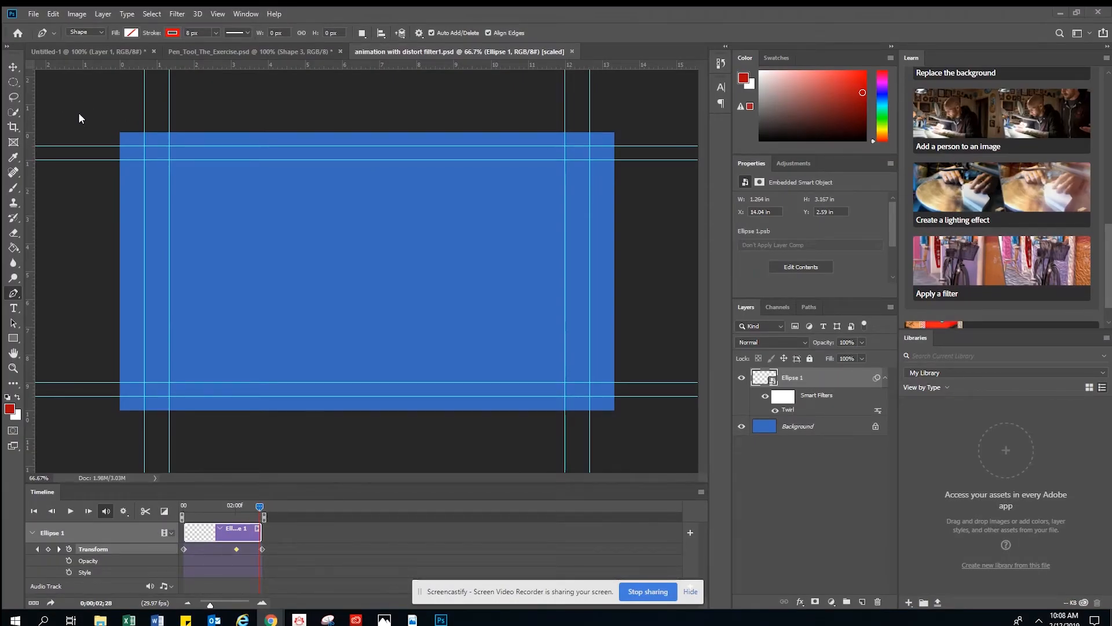
# Open the legacy Save for Web export for the animation and zoom its preview out to 50%.
pyautogui.click(34, 14)
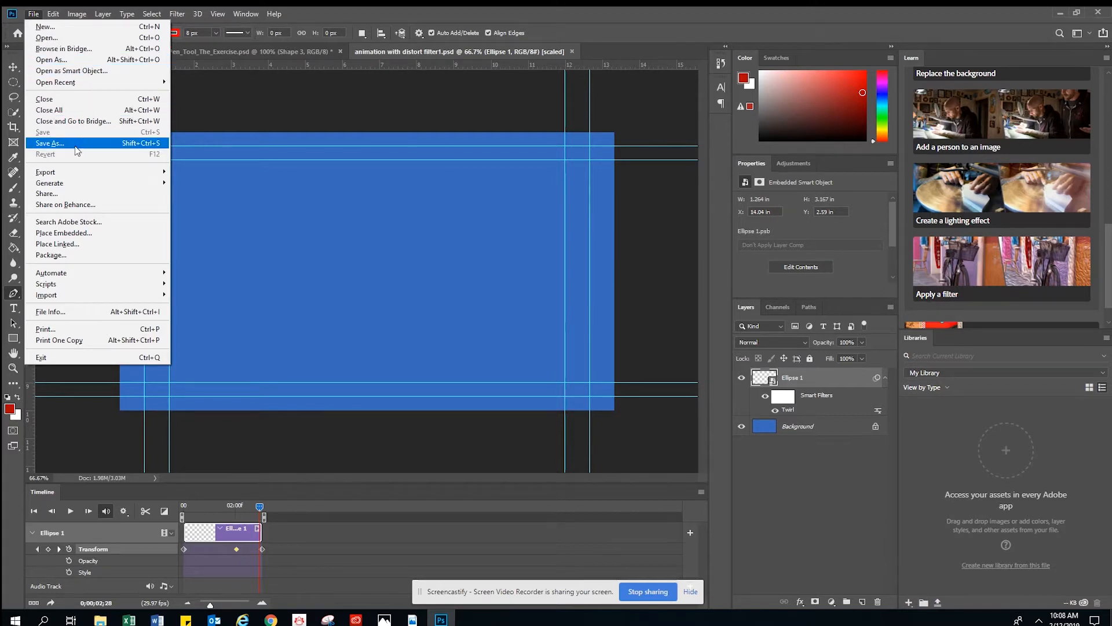
pyautogui.moveTo(68, 175)
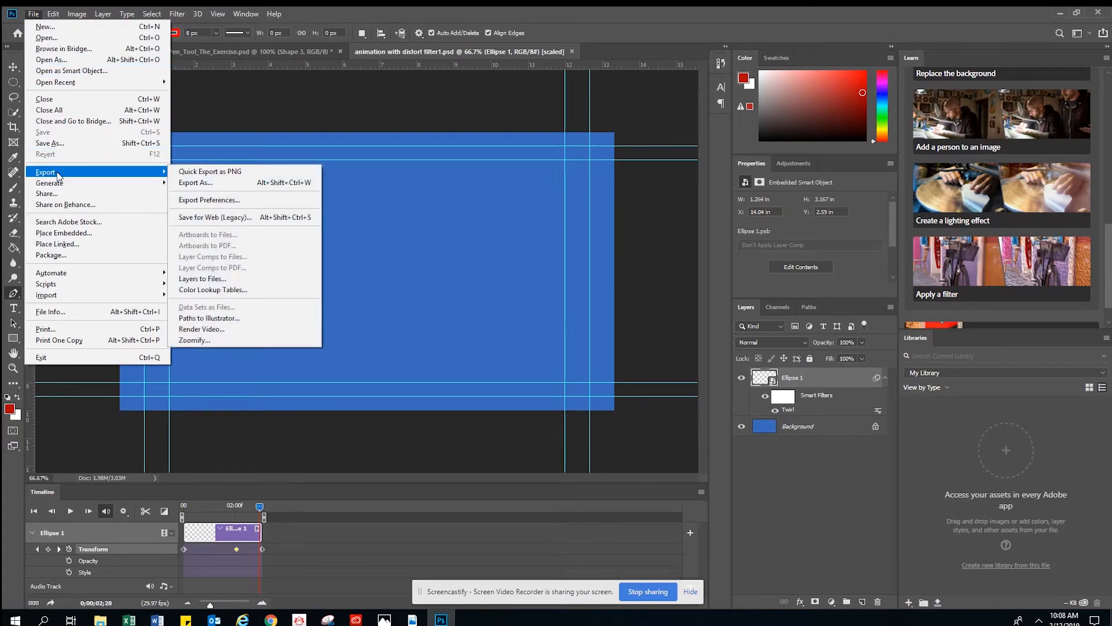
pyautogui.click(209, 218)
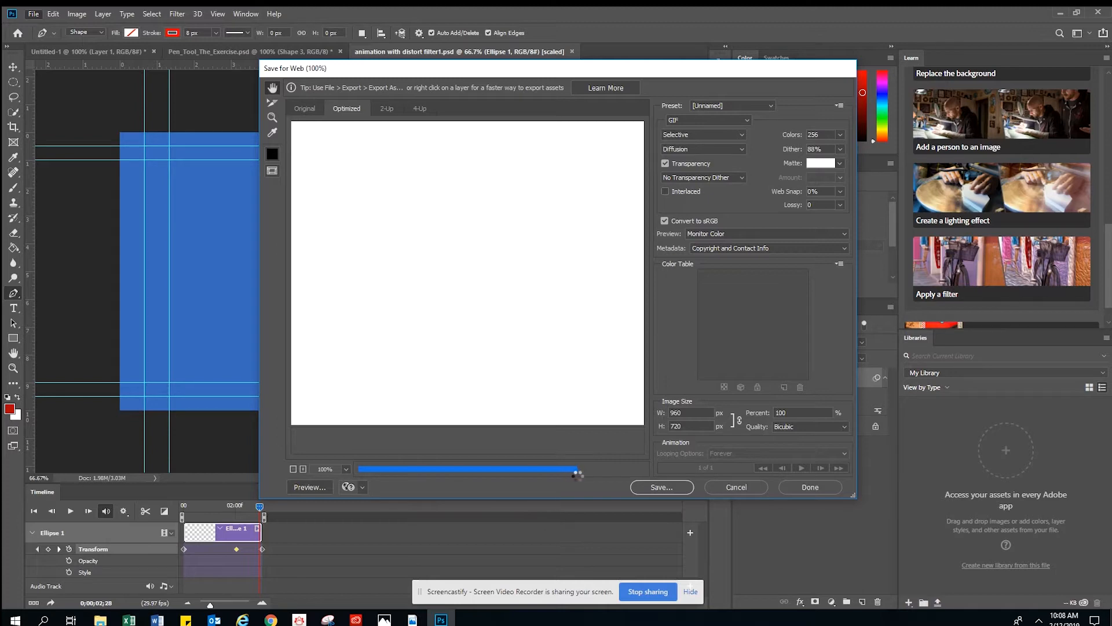
pyautogui.click(293, 469)
pyautogui.click(293, 469)
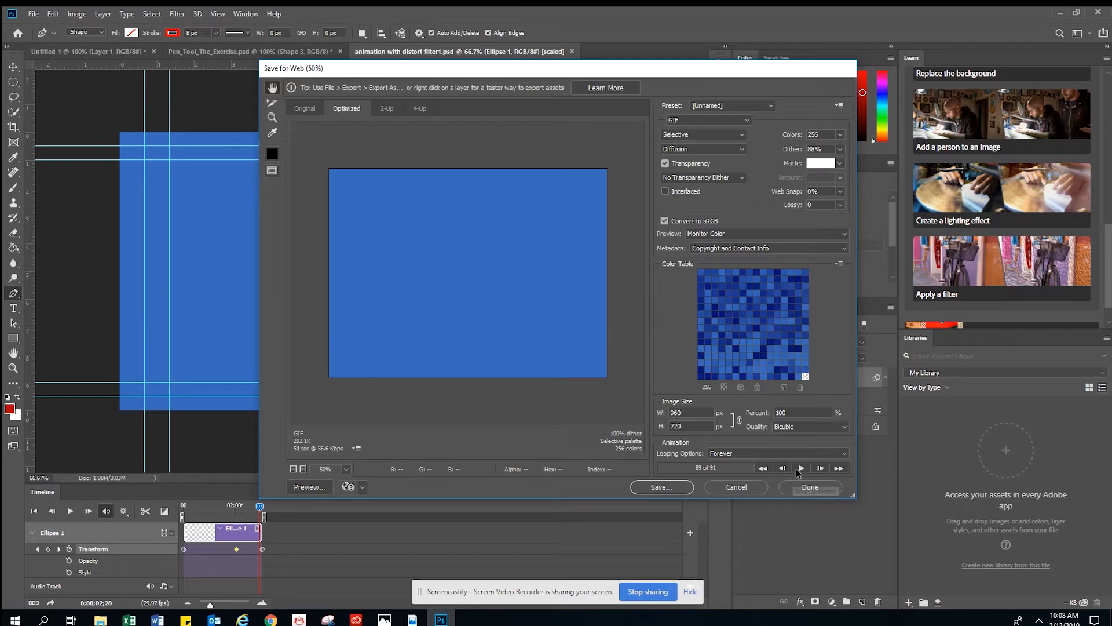
# Set the GIF's looping option to Forever and play the animation in the export preview.
pyautogui.click(770, 453)
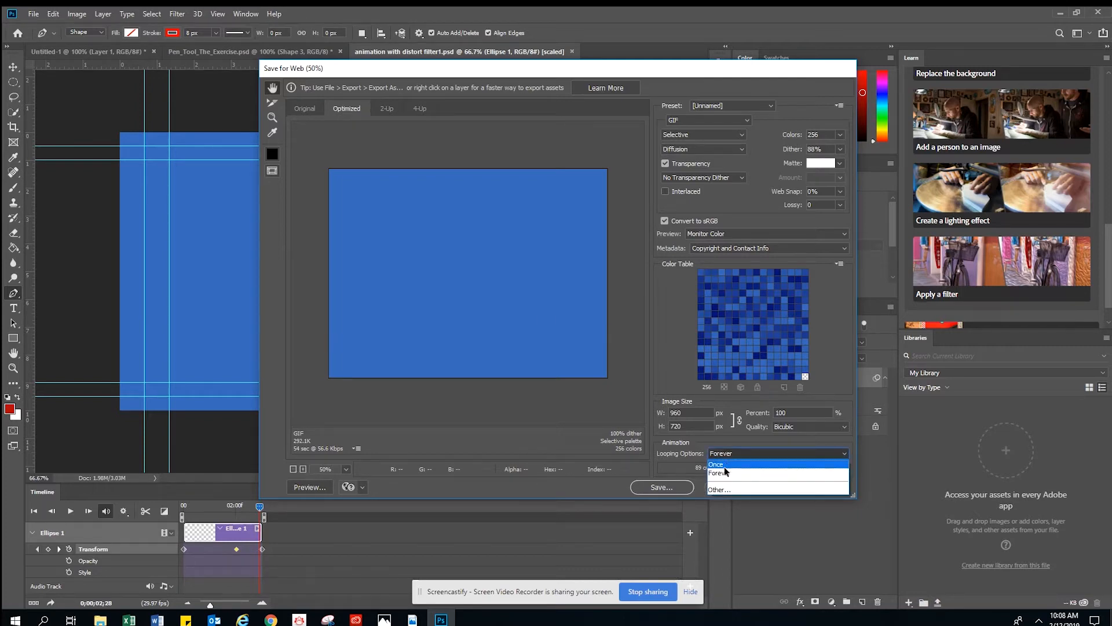
pyautogui.click(726, 474)
pyautogui.click(801, 468)
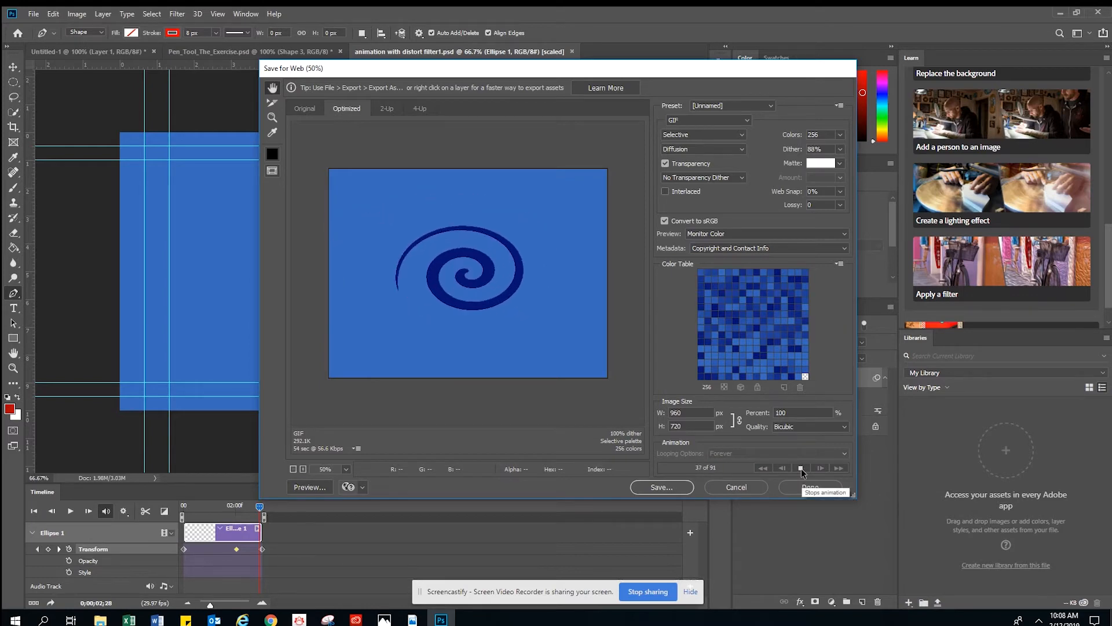
# Save the optimized GIF as animation-with-distort-filter1b in the timeline animation basics folder.
pyautogui.click(661, 486)
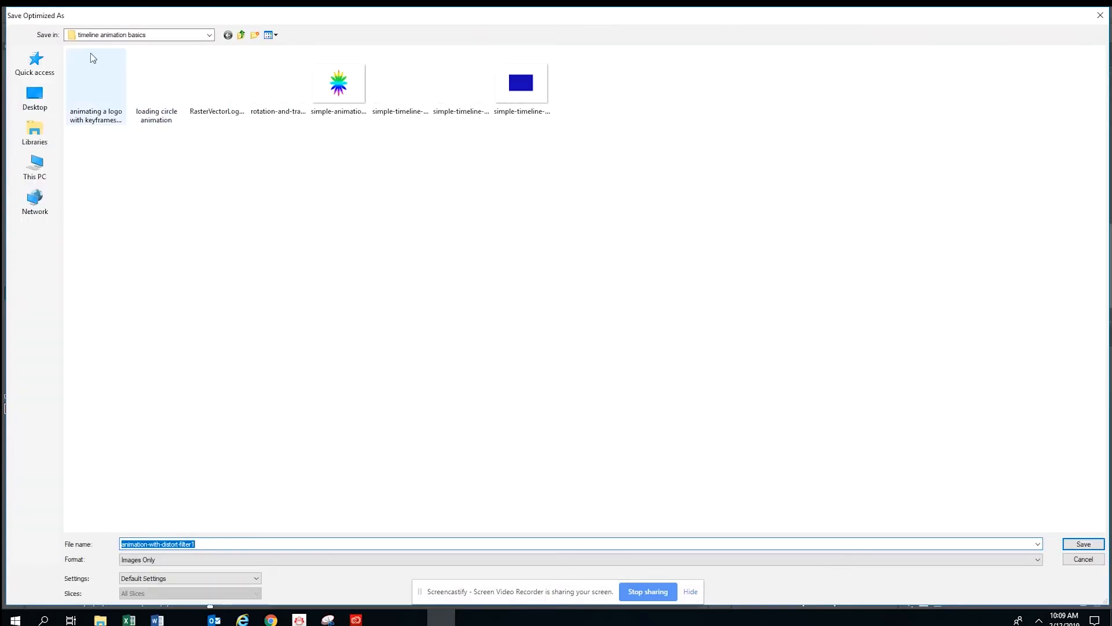
pyautogui.click(213, 544)
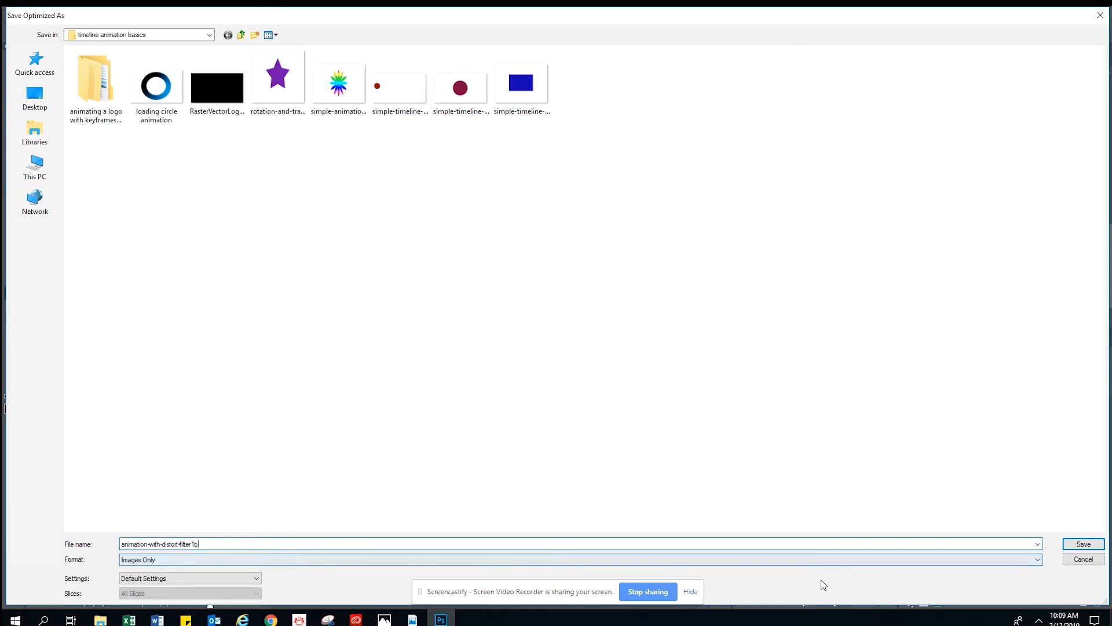
pyautogui.click(1081, 544)
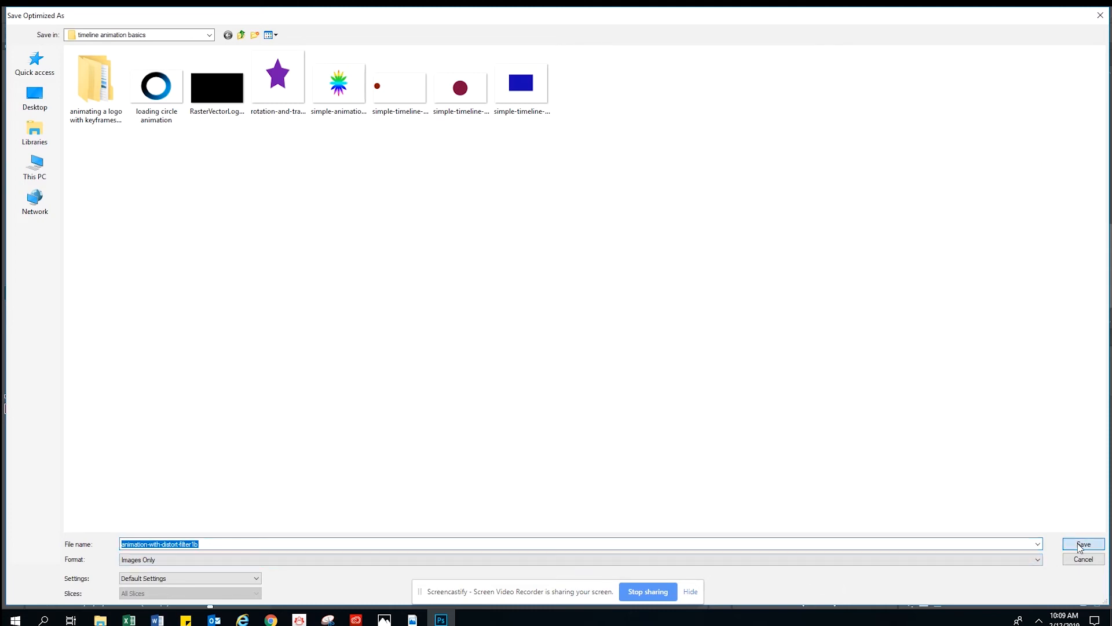